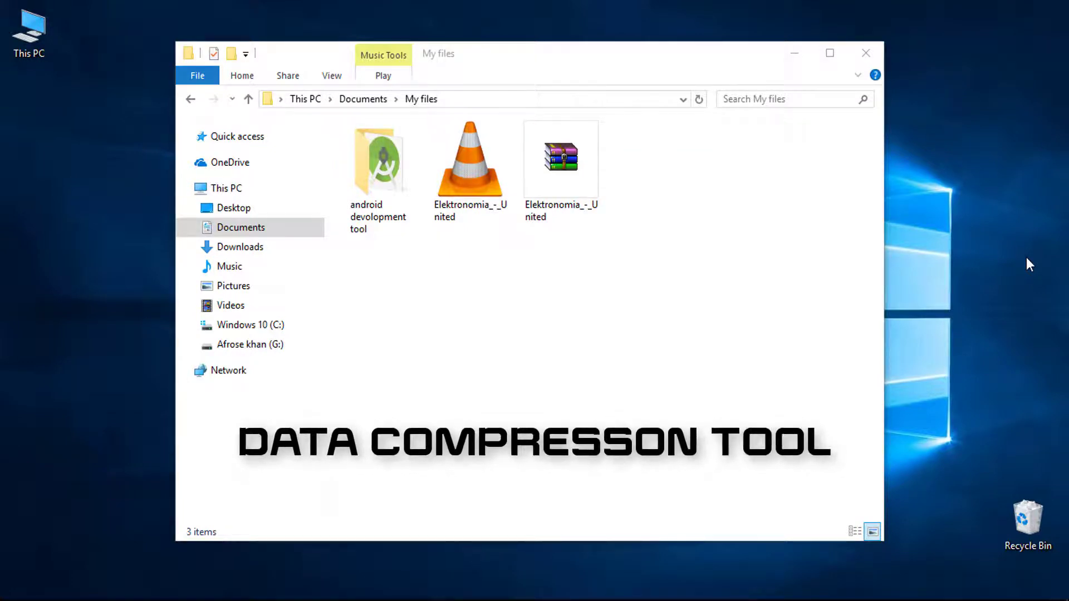
- Try selecting the MP3, the android devolopment tool folder and the old RAR, then clear the selection
left_click(475, 220)
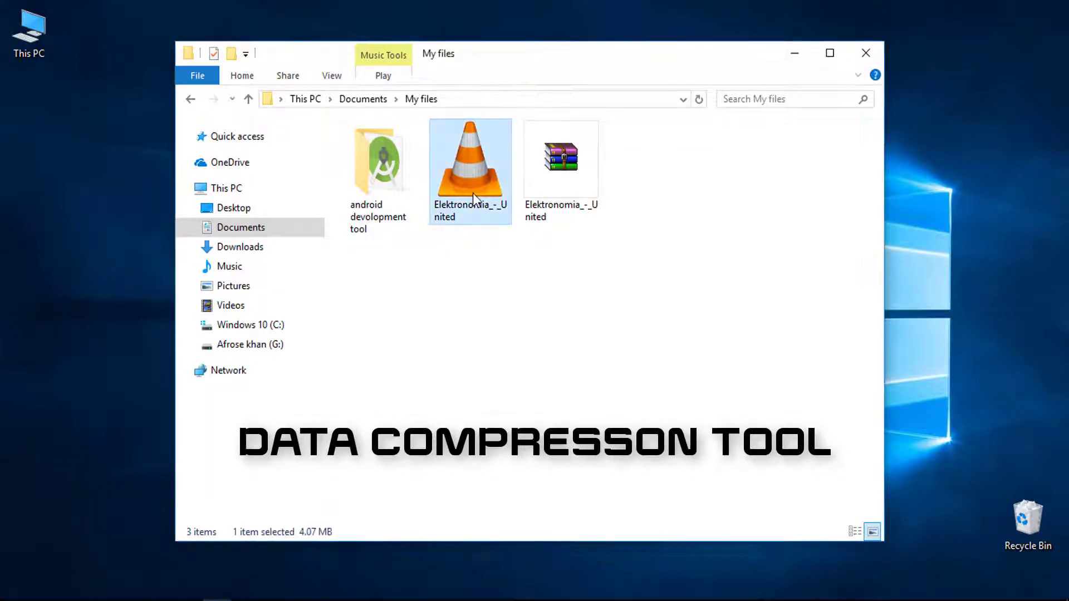
left_click(402, 199)
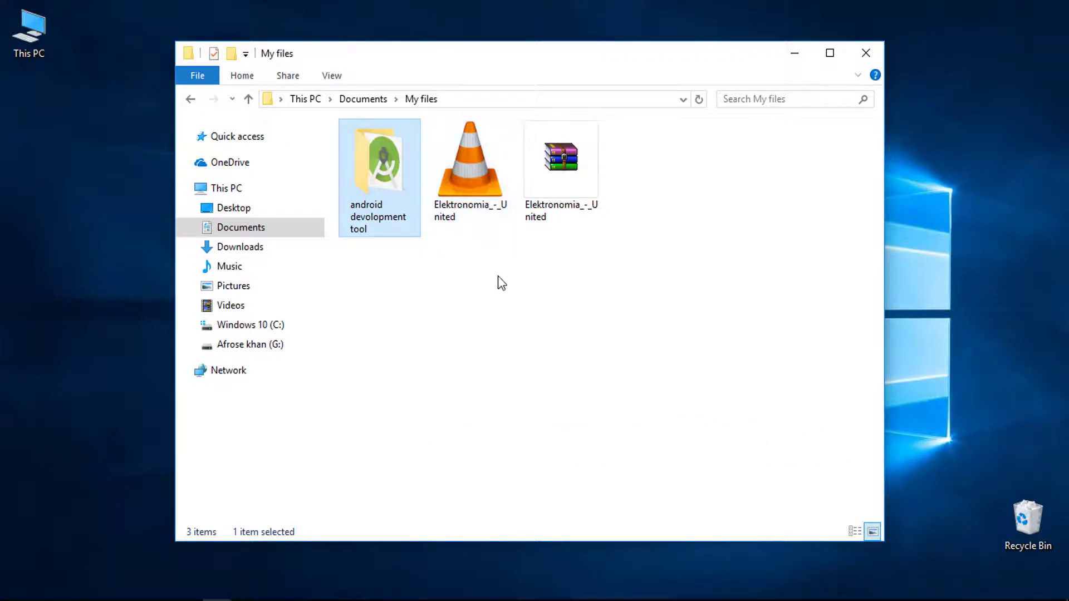
left_click_drag(498, 278, 376, 178)
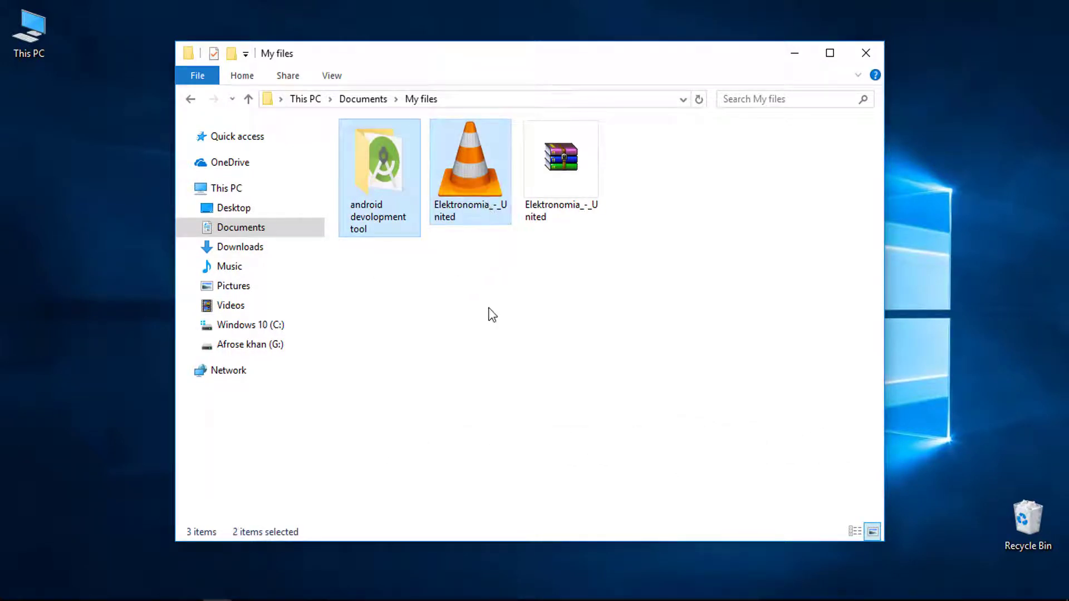
left_click(474, 283)
left_click(475, 191)
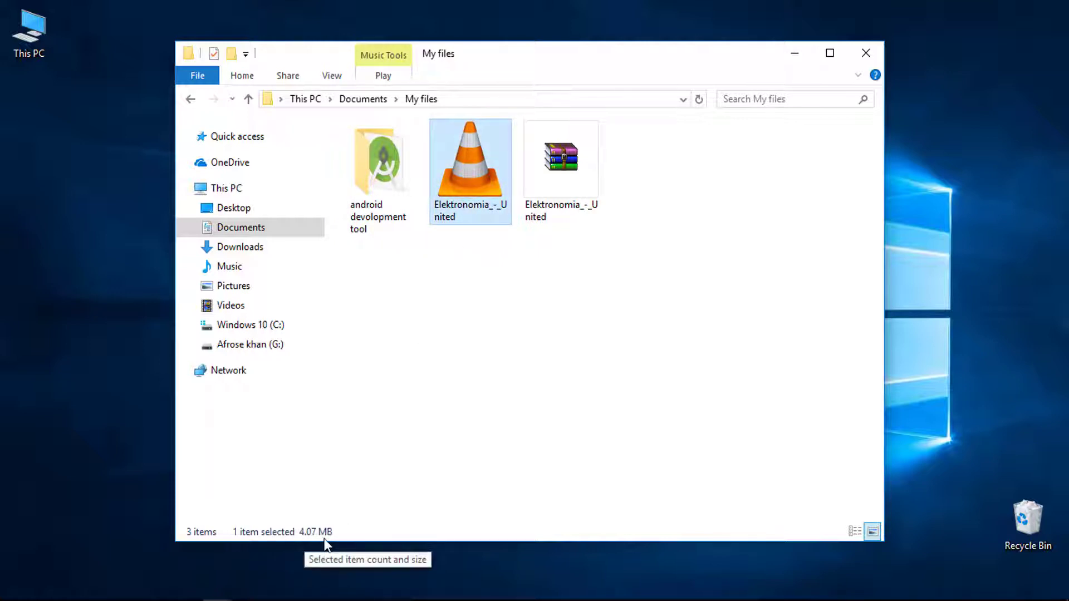
left_click(557, 170)
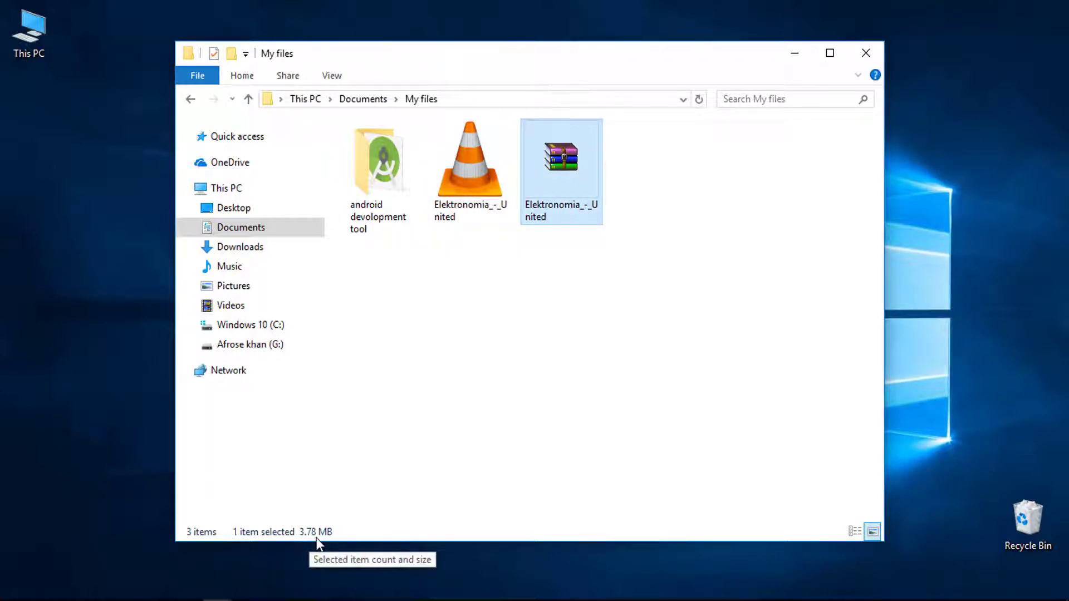
left_click(555, 336)
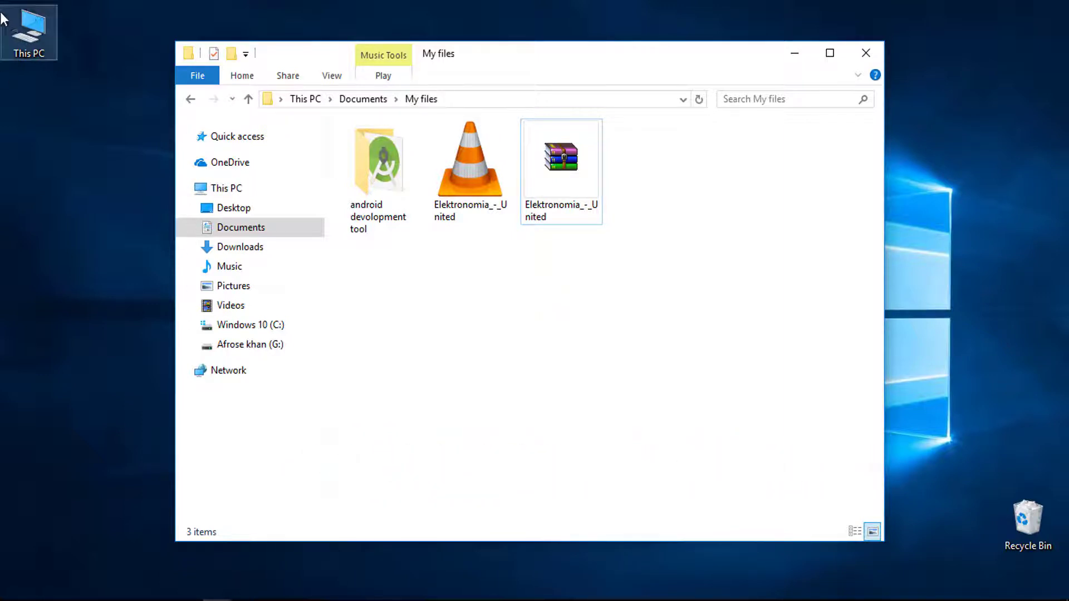
- Open This PC in a new window and view its system properties
double_click(34, 35)
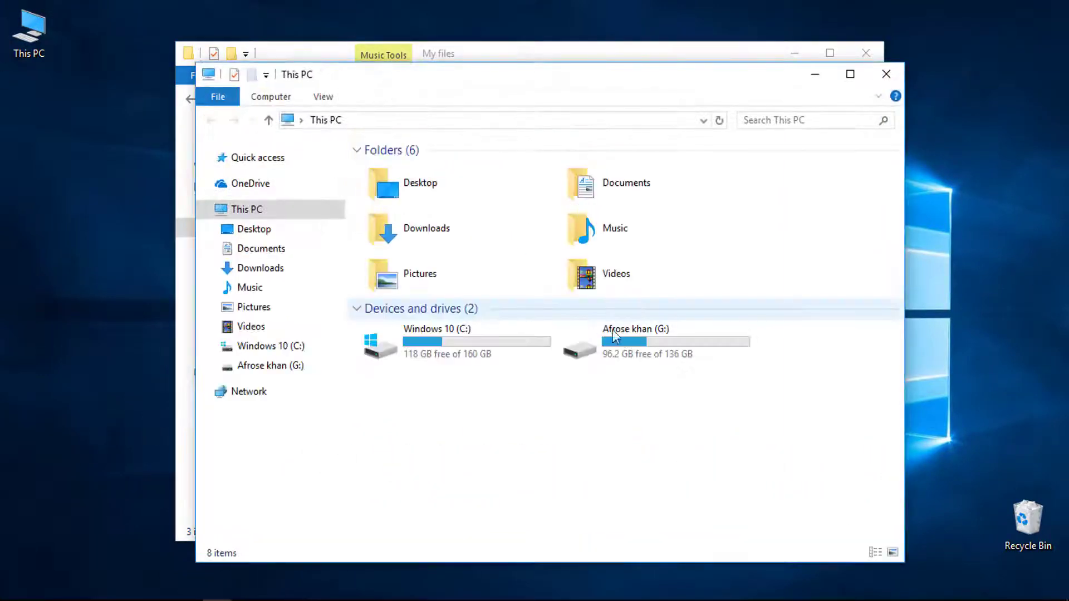
right_click(478, 425)
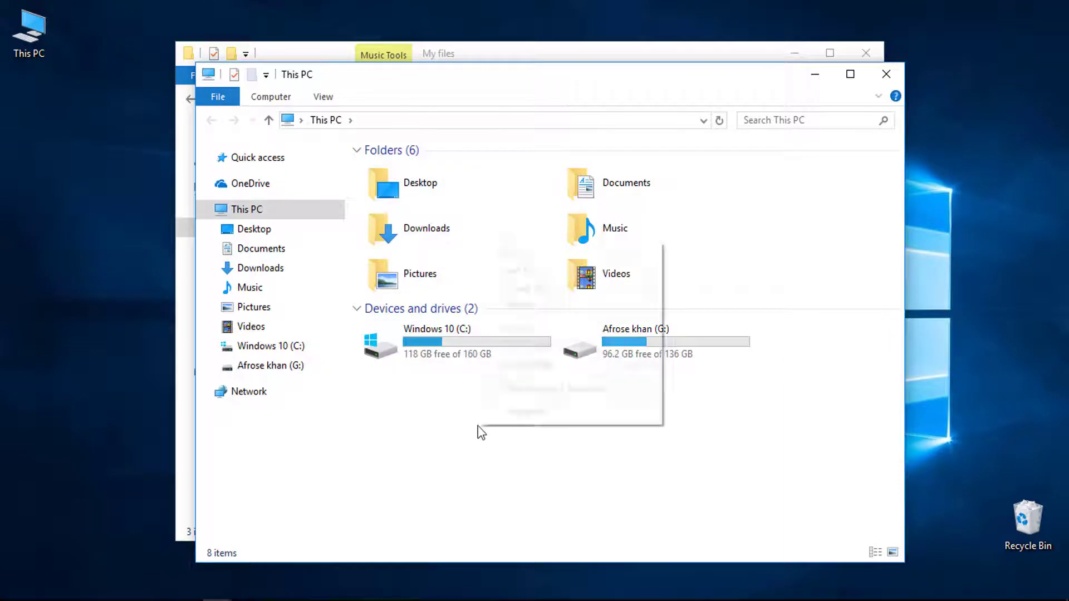
left_click(529, 412)
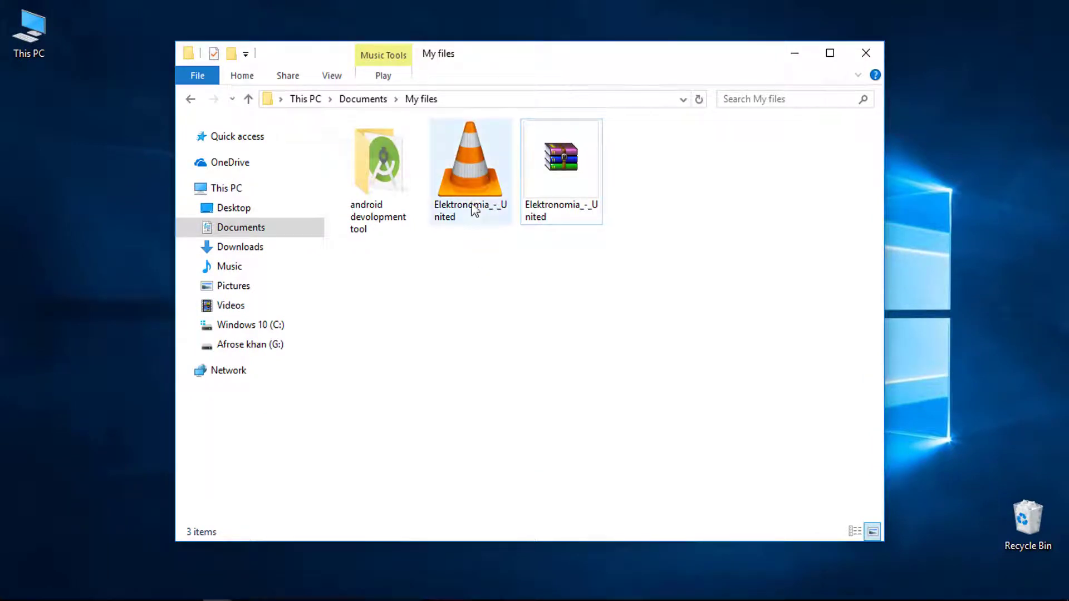
- Delete the old RAR archive, then choose Add to archive for the Elektronomia_-_United MP3
left_click(460, 183)
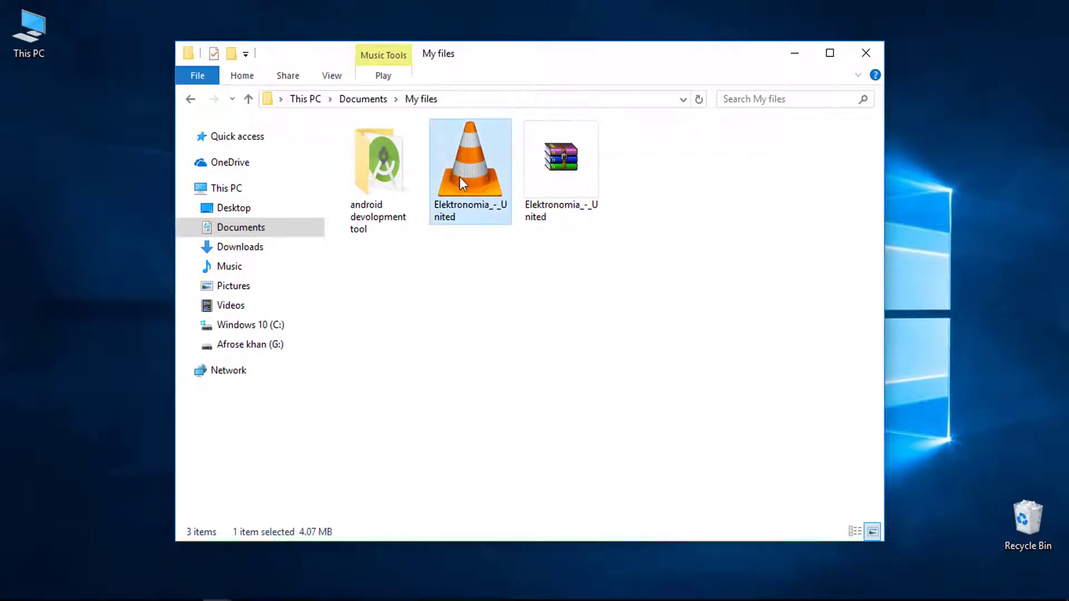
left_click(547, 169)
right_click(546, 170)
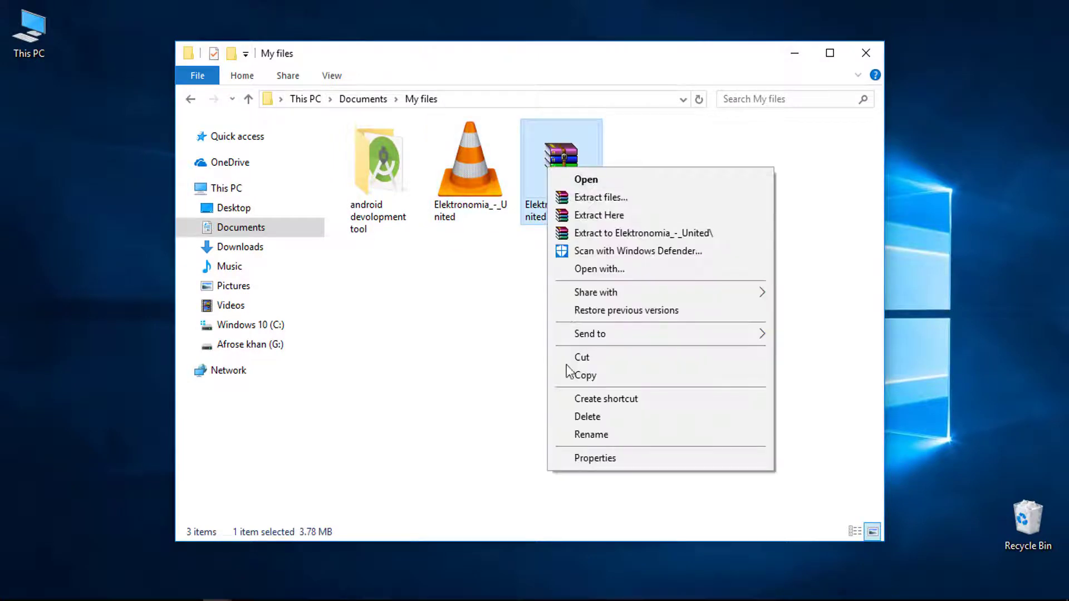
left_click(582, 417)
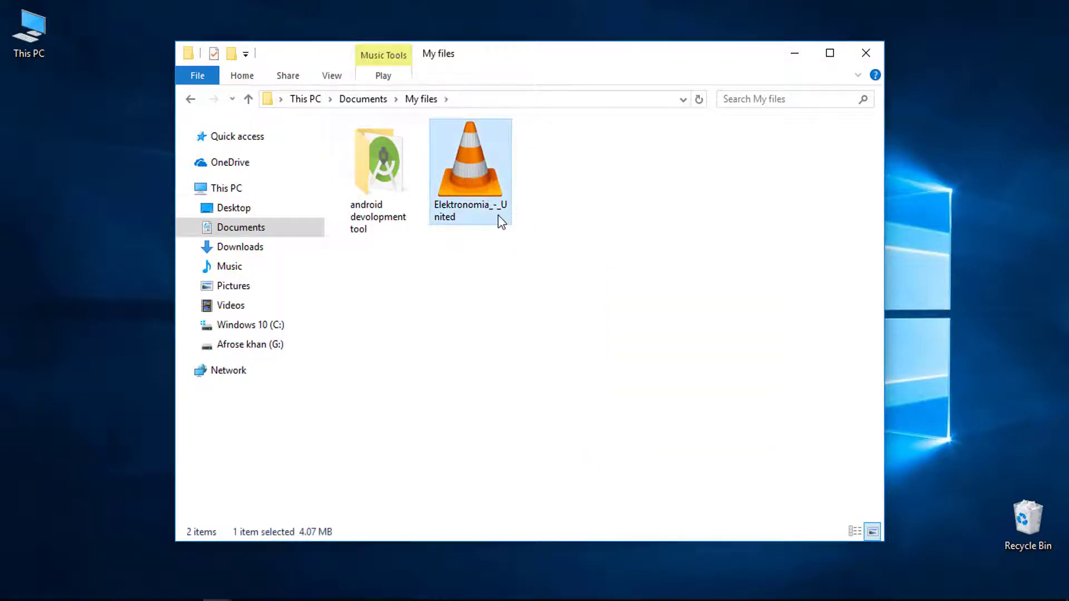
right_click(455, 167)
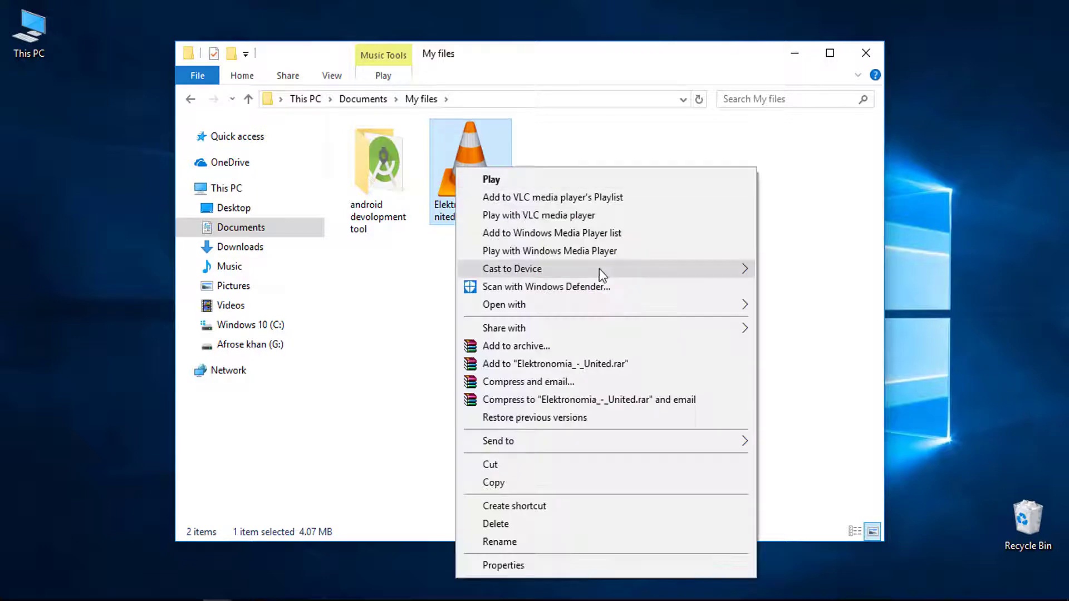
left_click(511, 347)
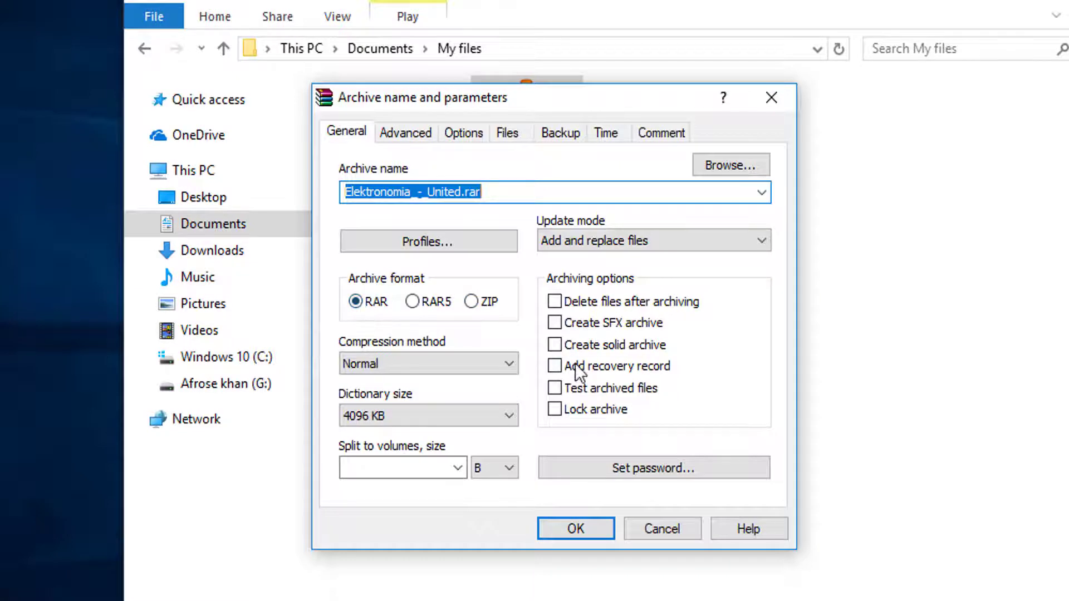
- Set the archive password with Encrypt file names enabled and build Elektronomia_-_United.rar
left_click(680, 469)
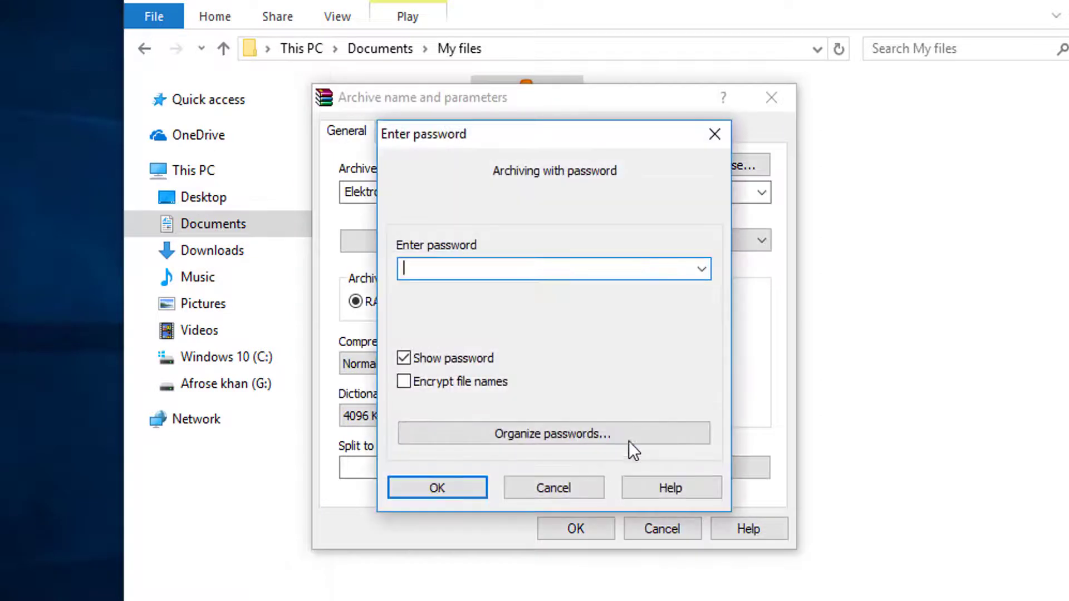
left_click_drag(510, 141, 561, 139)
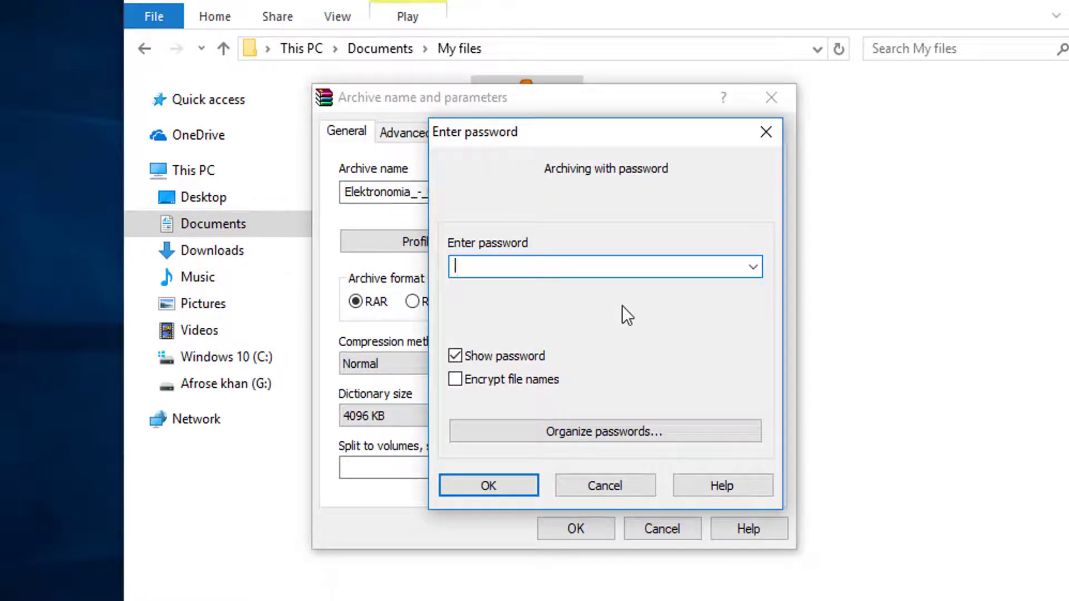
left_click(452, 378)
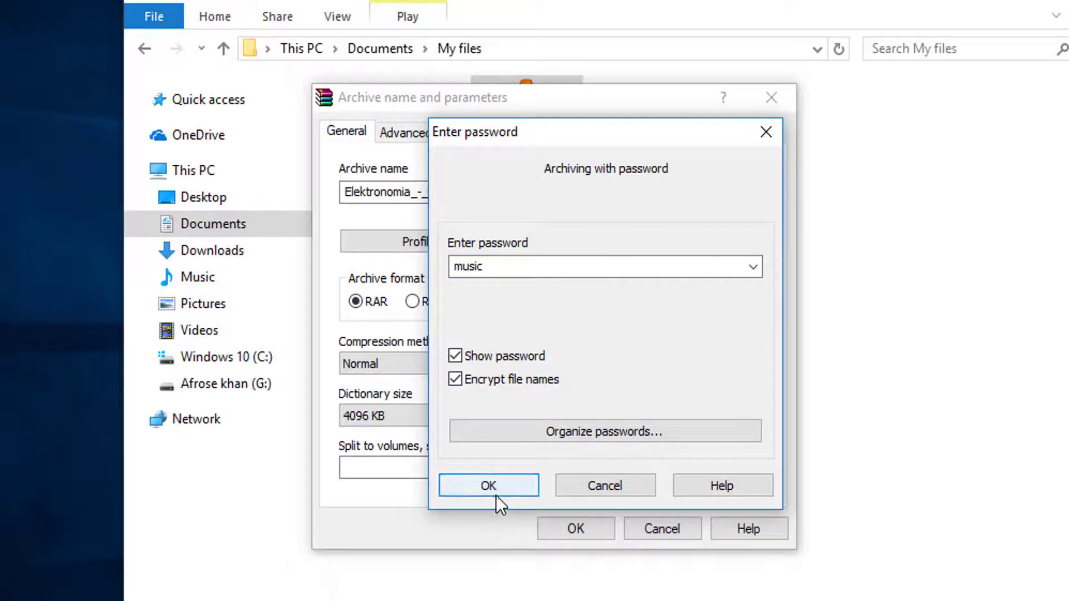
left_click(489, 485)
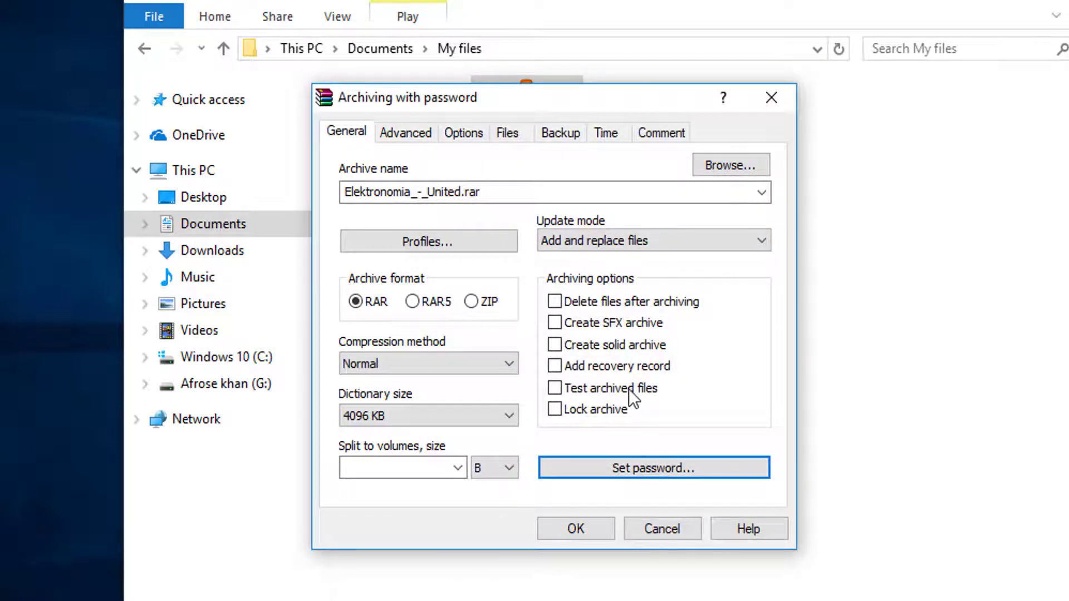
left_click(568, 522)
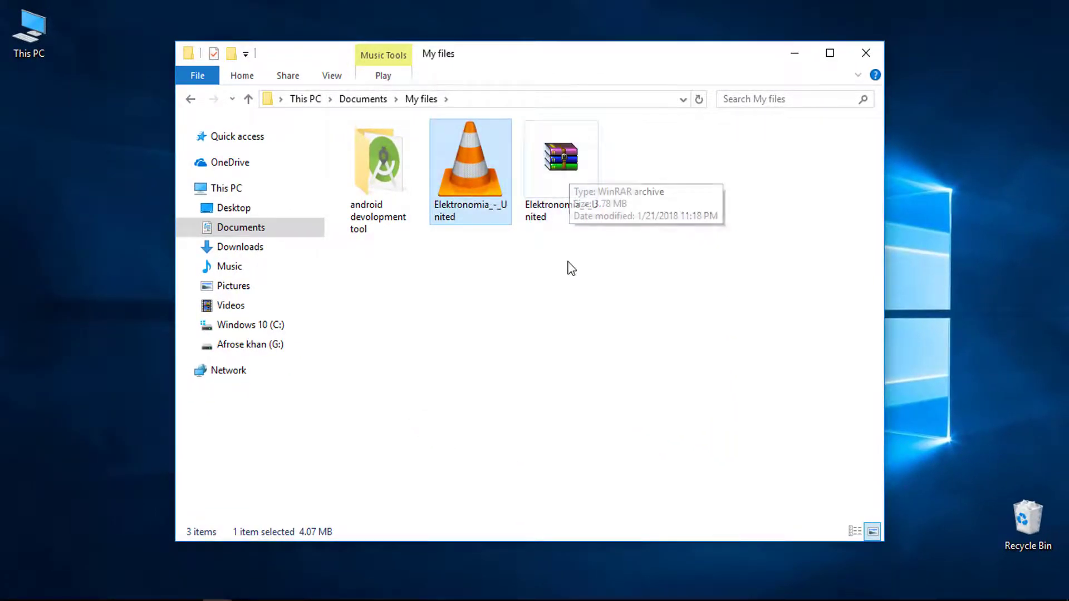
left_click(565, 178)
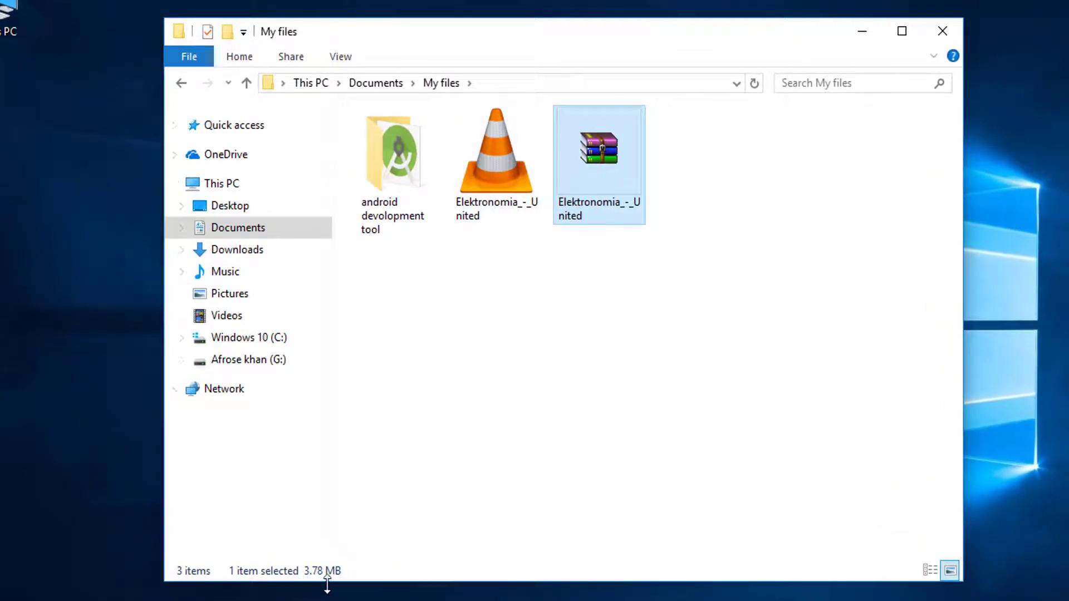
left_click(464, 221)
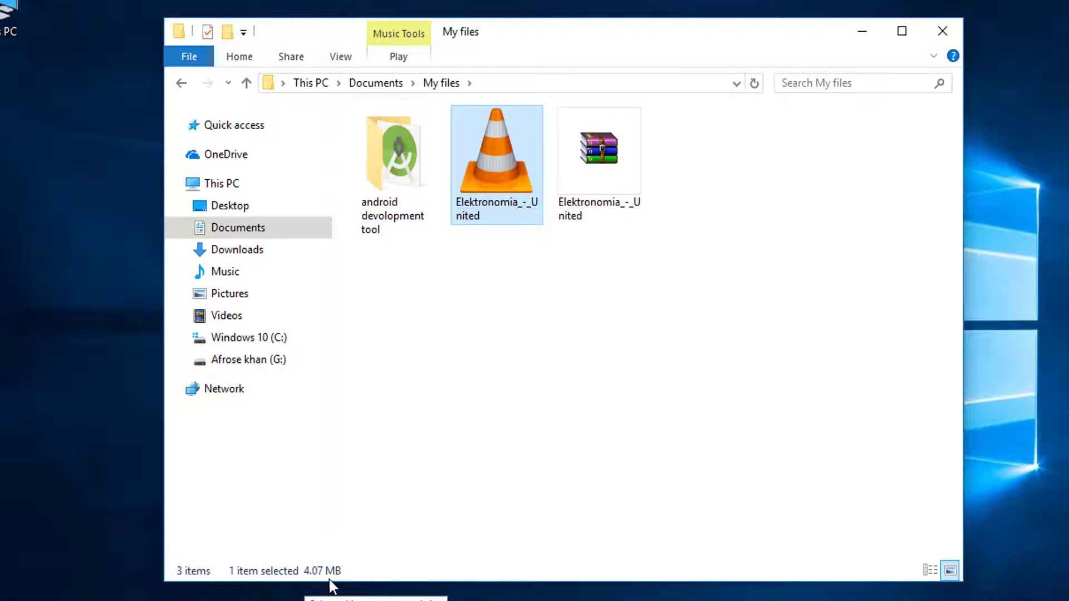
key("ctrl+Right")
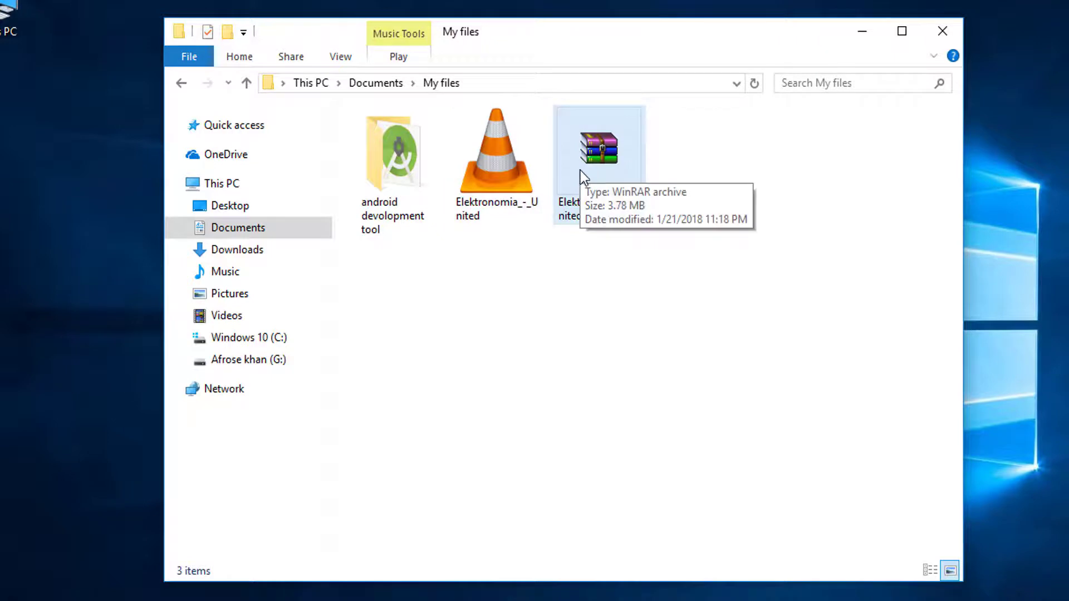
- Unlock Elektronomia_-_United.rar with its password, dismiss the license reminder, and drag the MP3 out
double_click(597, 149)
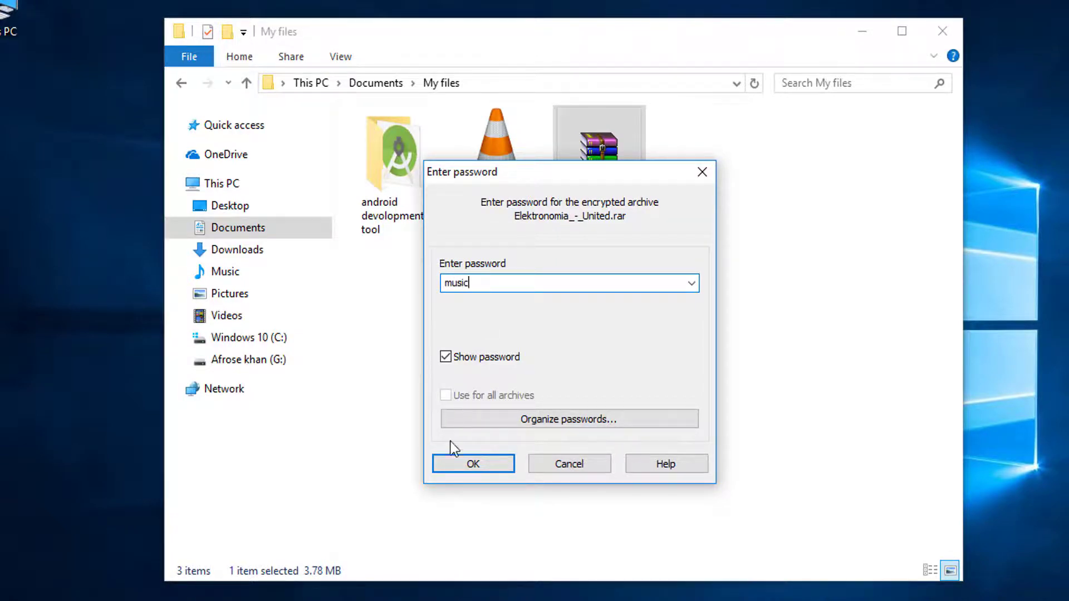
left_click(466, 465)
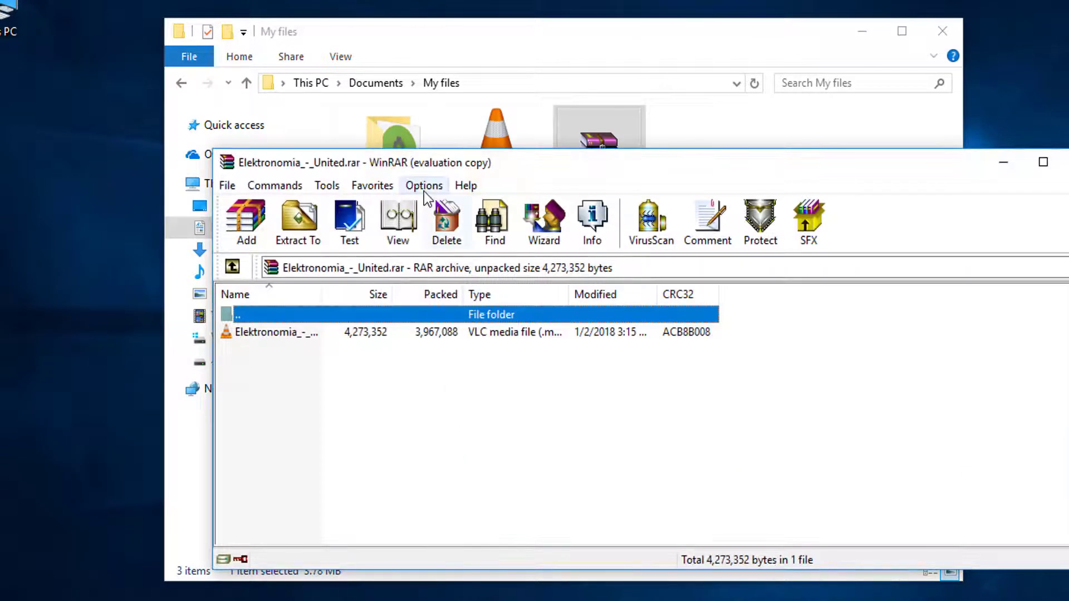
left_click_drag(421, 164, 428, 163)
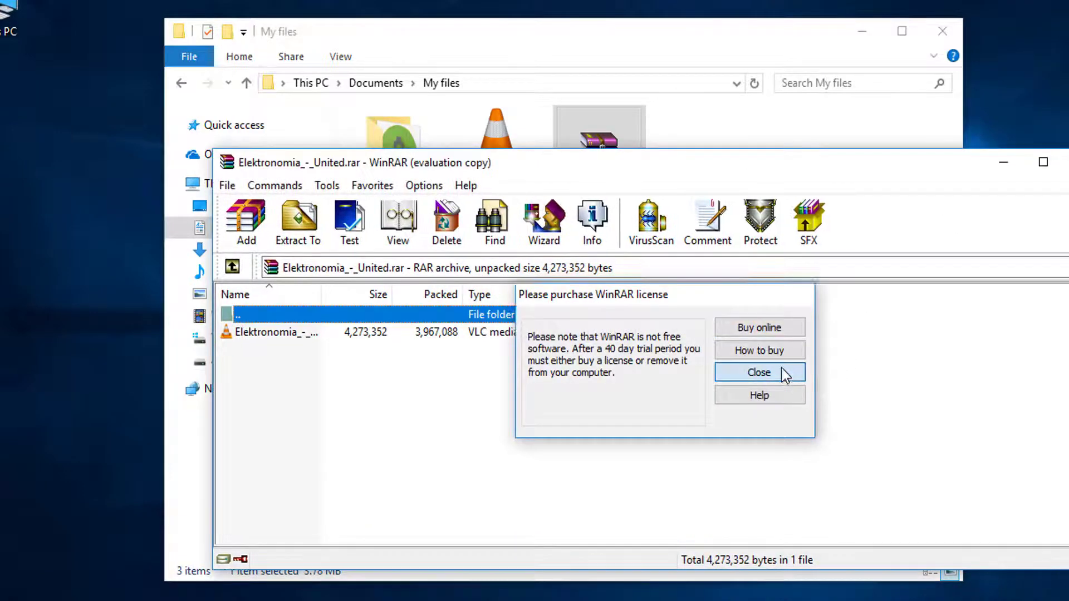
left_click(779, 372)
left_click_drag(645, 172, 938, 171)
left_click_drag(593, 329, 391, 177)
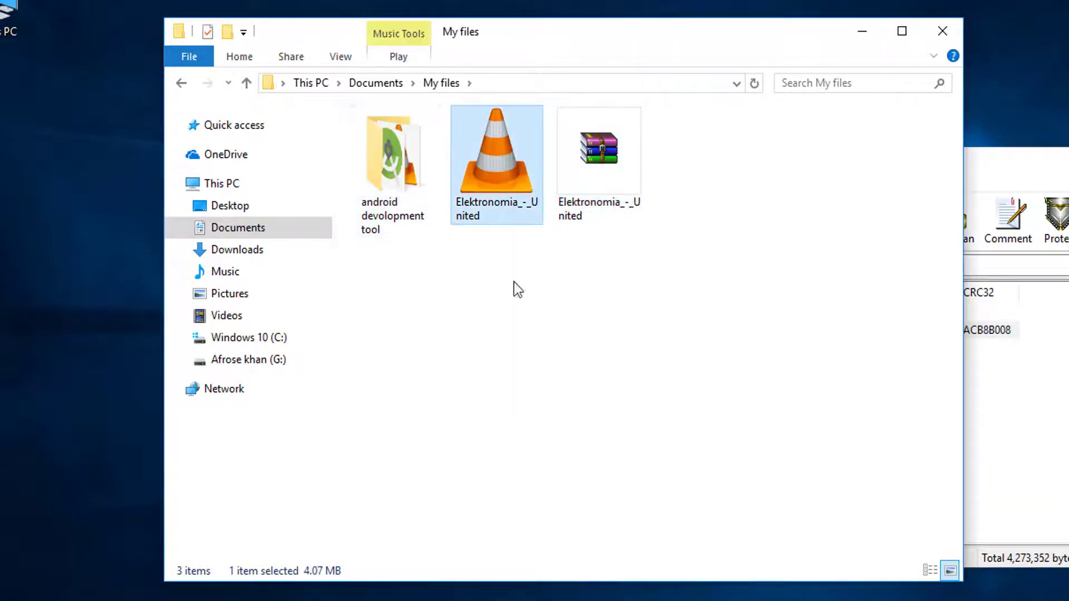
- Play the Elektronomia MP3 from the android devolopment tool folder and bring the archive window forward
double_click(392, 182)
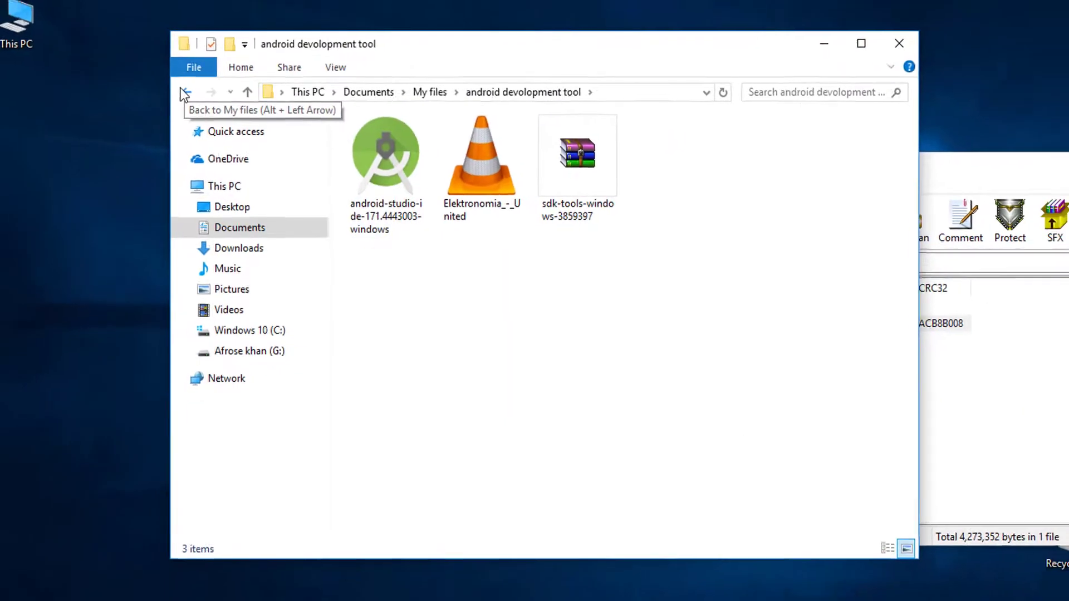
left_click(485, 176)
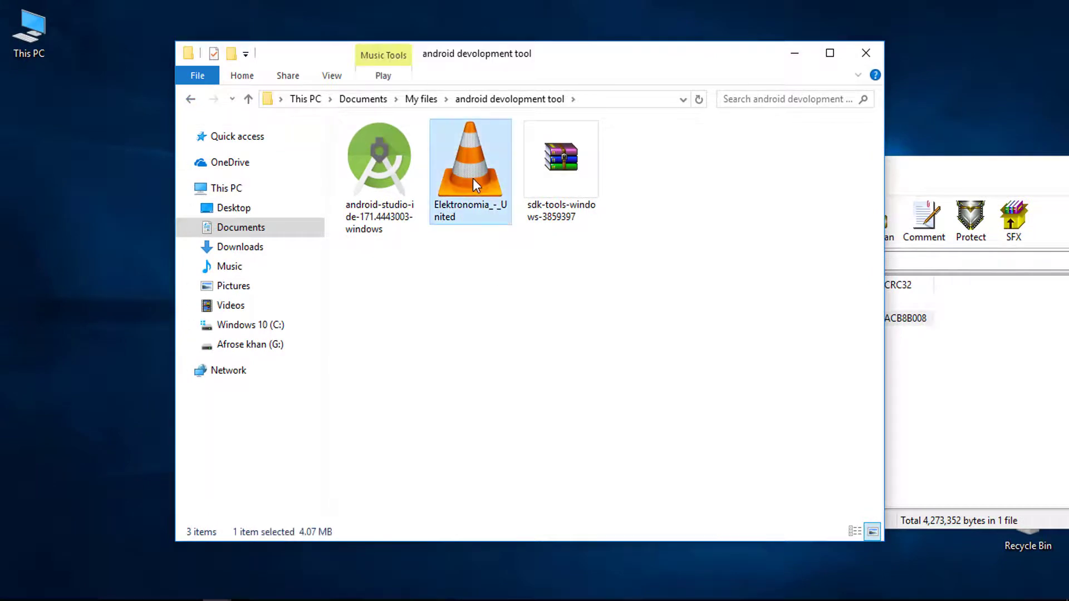
double_click(473, 178)
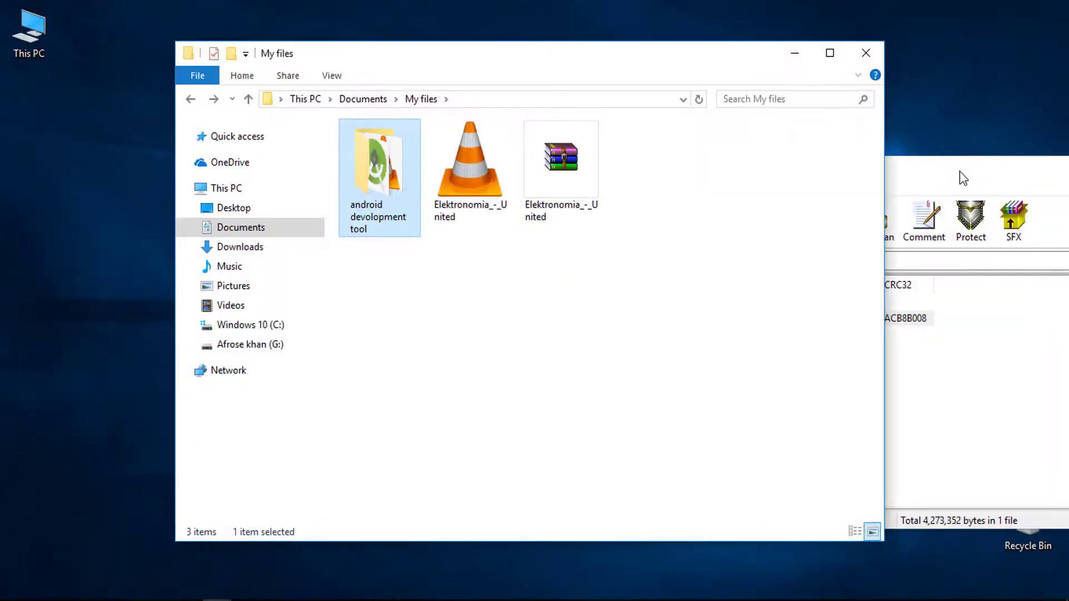
left_click(963, 178)
left_click_drag(762, 170, 643, 177)
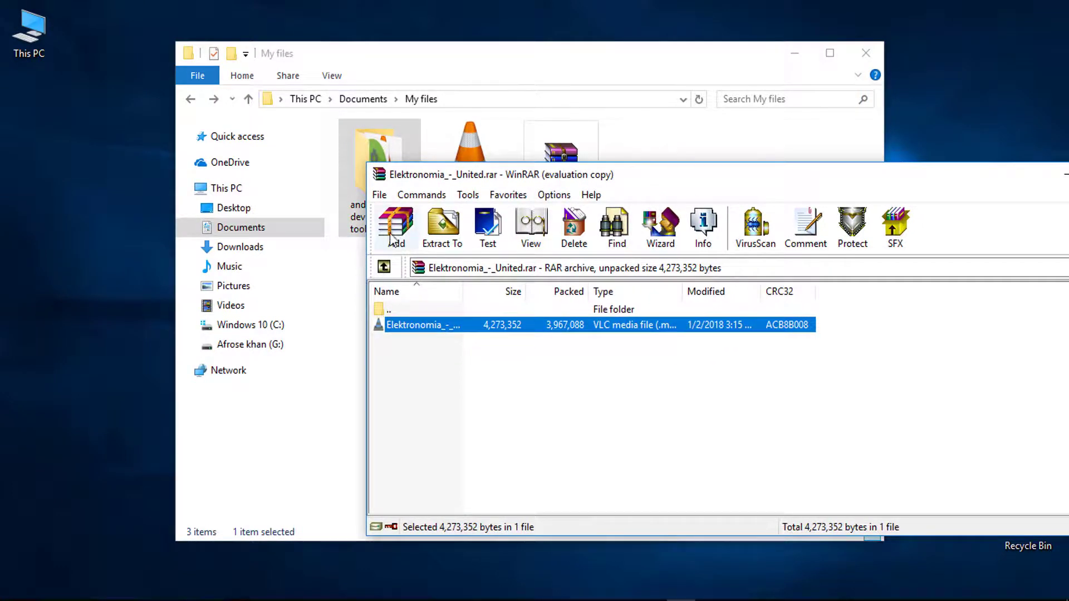
left_click(443, 236)
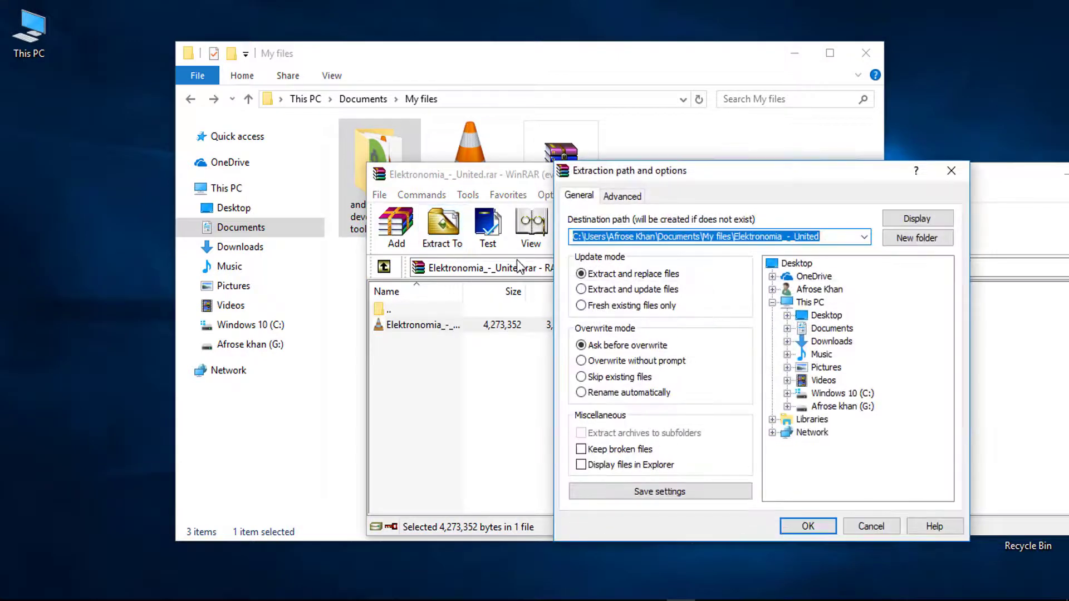
left_click_drag(626, 170, 472, 158)
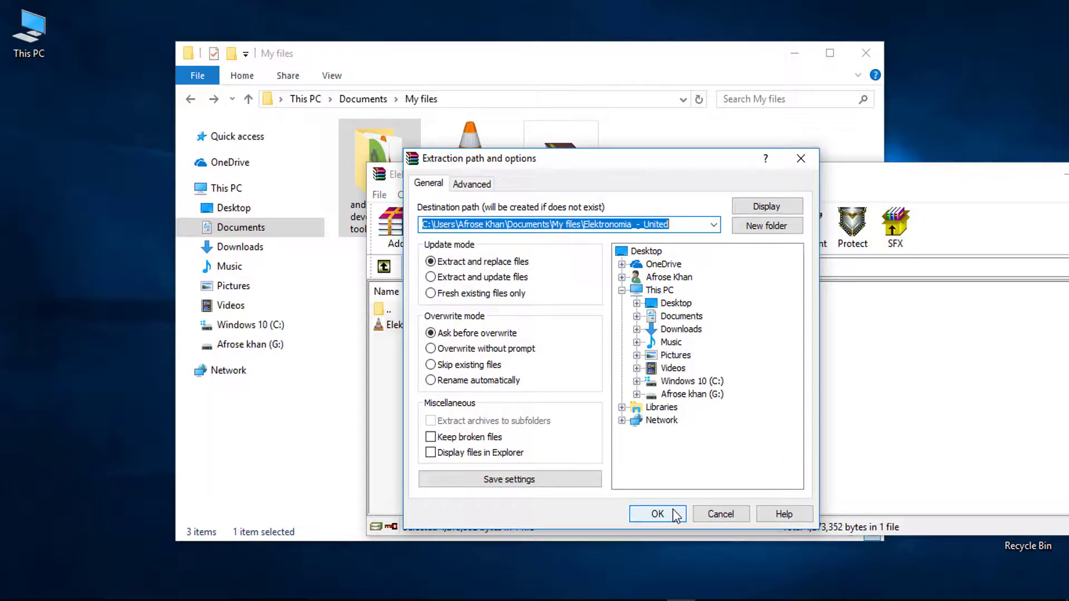
left_click(801, 158)
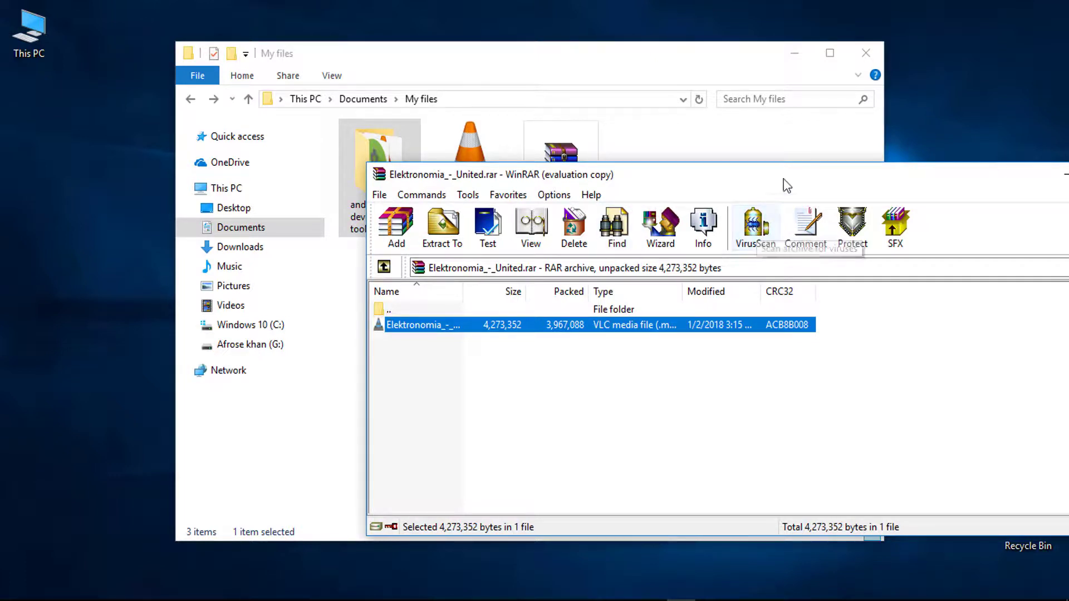
- Reopen Elektronomia_-_United.rar from My files, then close the WinRAR window
left_click_drag(787, 185, 623, 168)
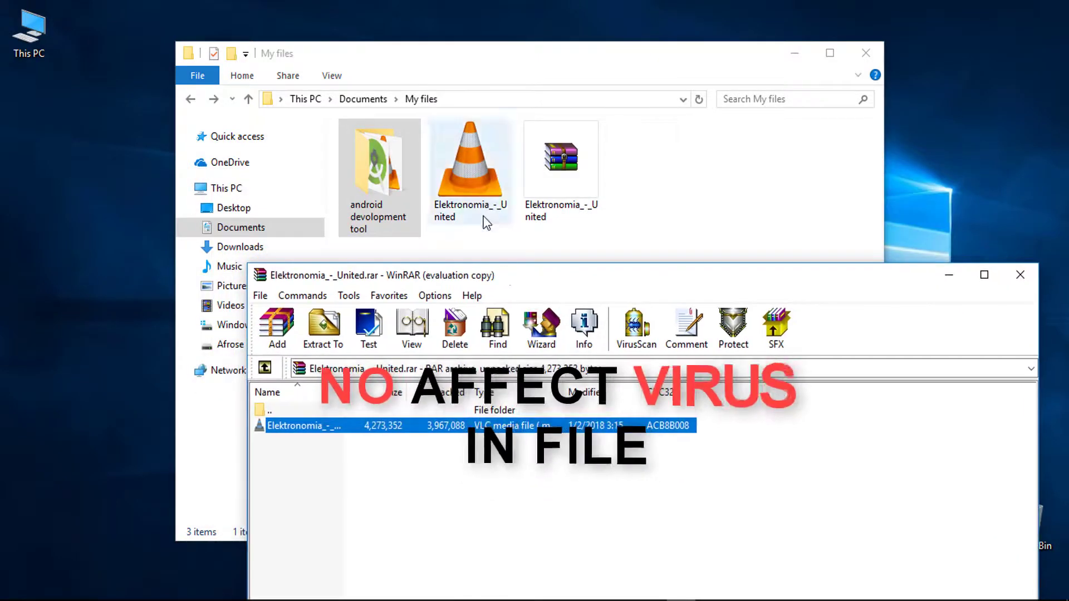
left_click(557, 188)
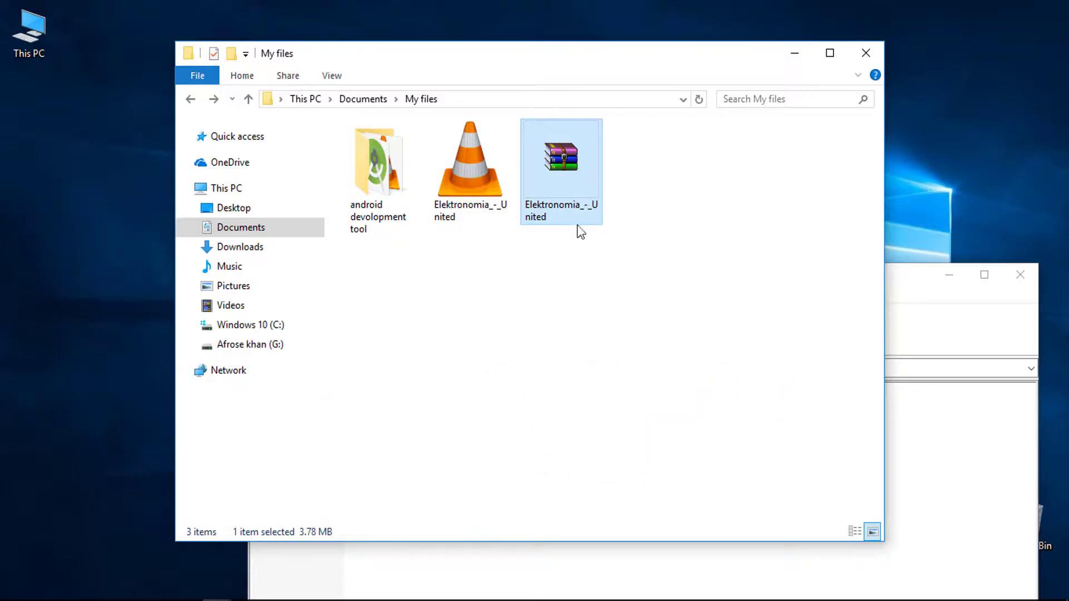
mouse_move(559, 169)
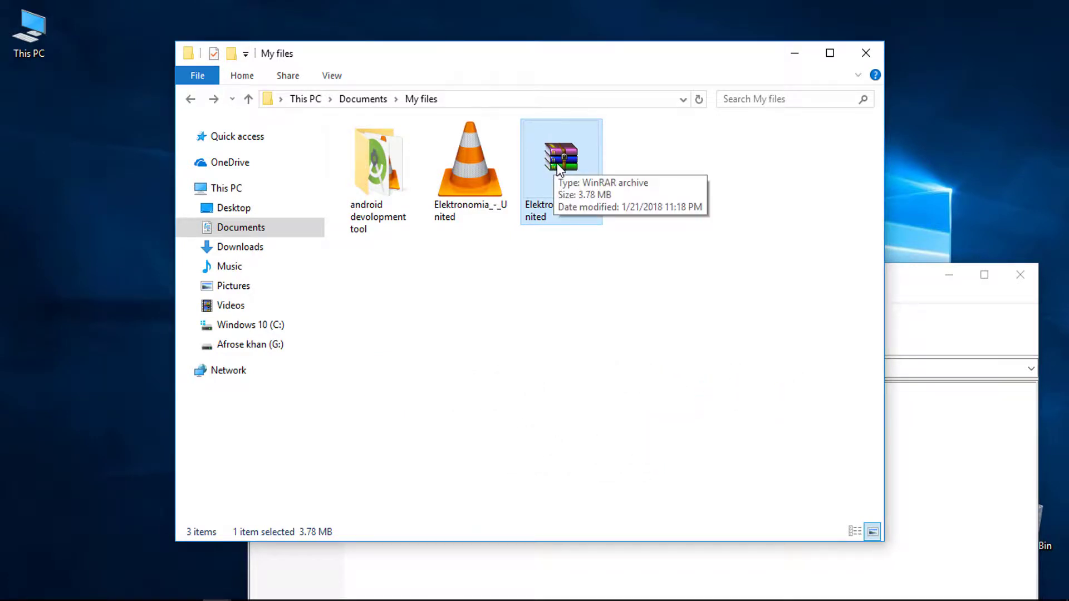
left_click(675, 274)
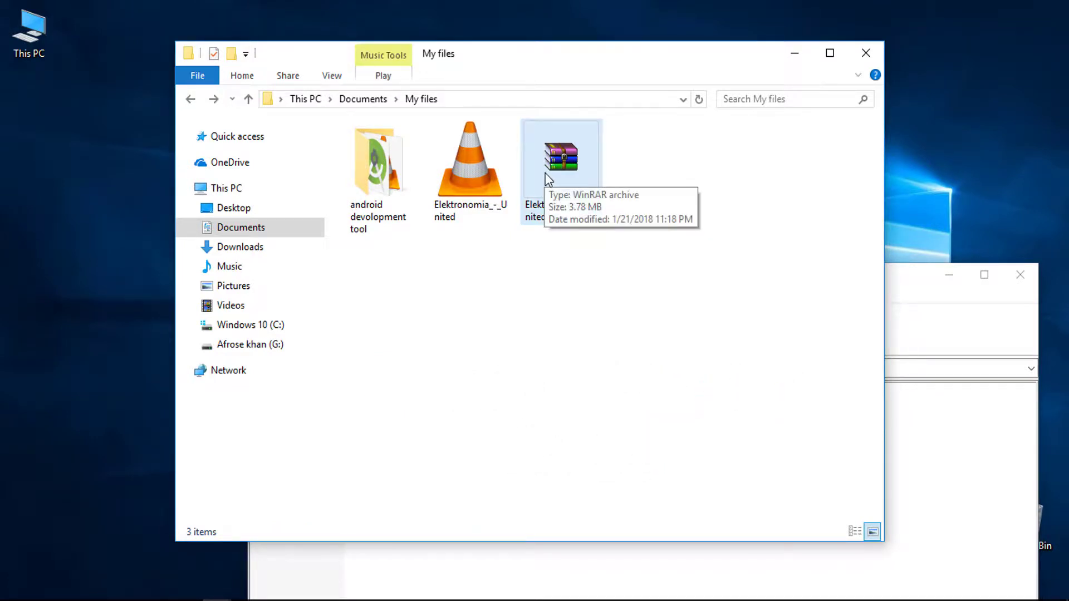
double_click(547, 174)
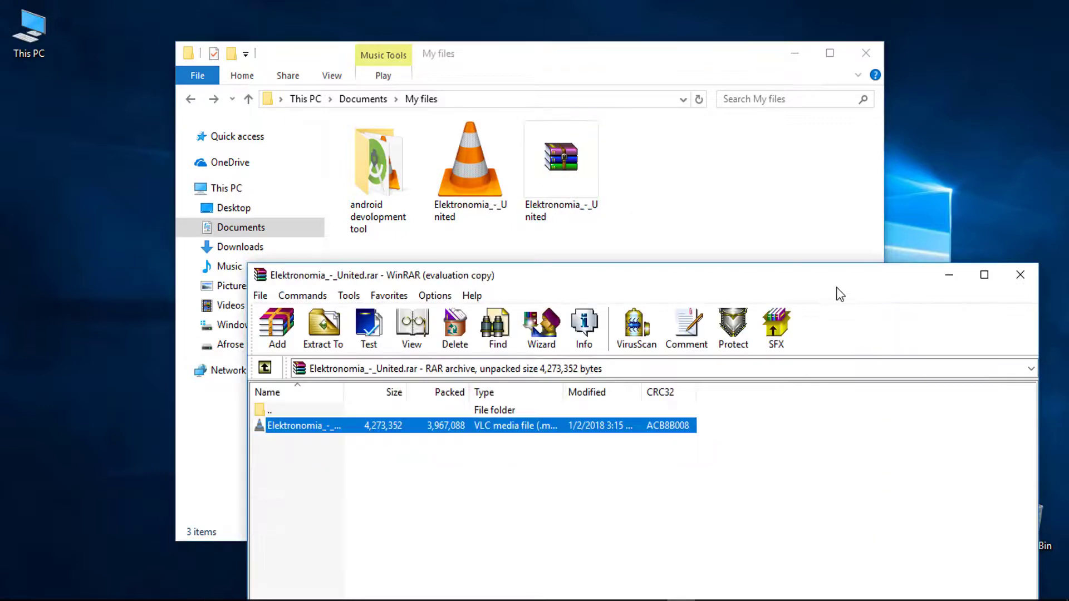
left_click_drag(827, 279, 736, 138)
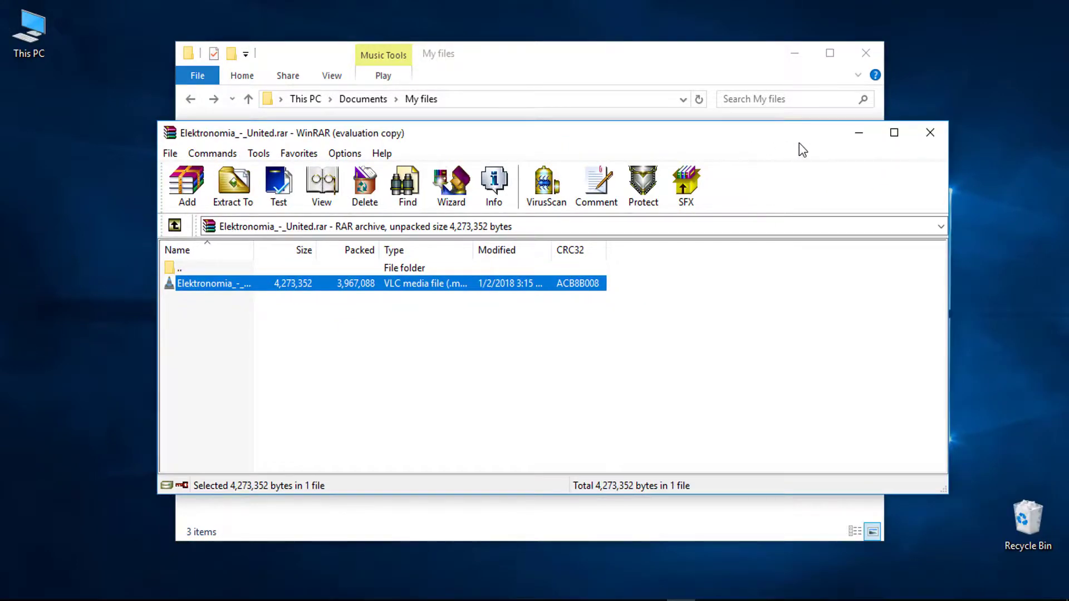
left_click(933, 137)
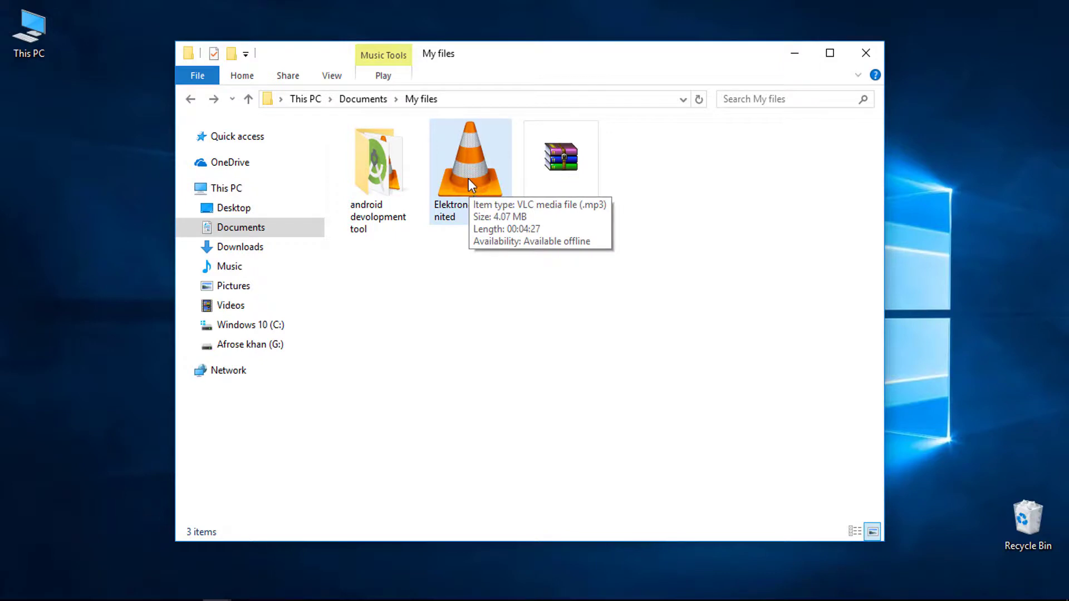
double_click(387, 197)
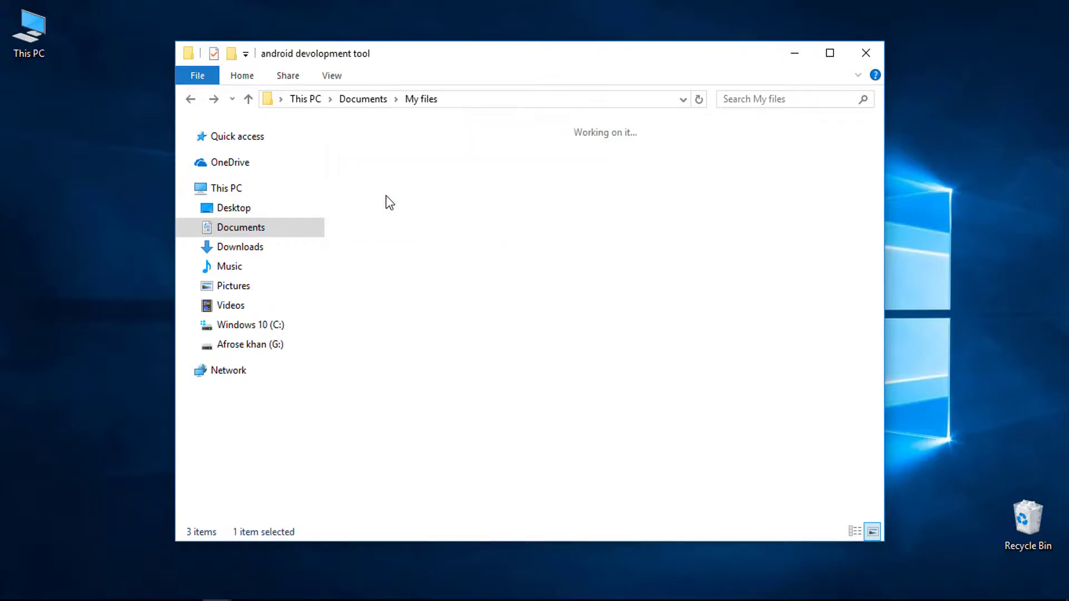
left_click_drag(610, 278, 376, 188)
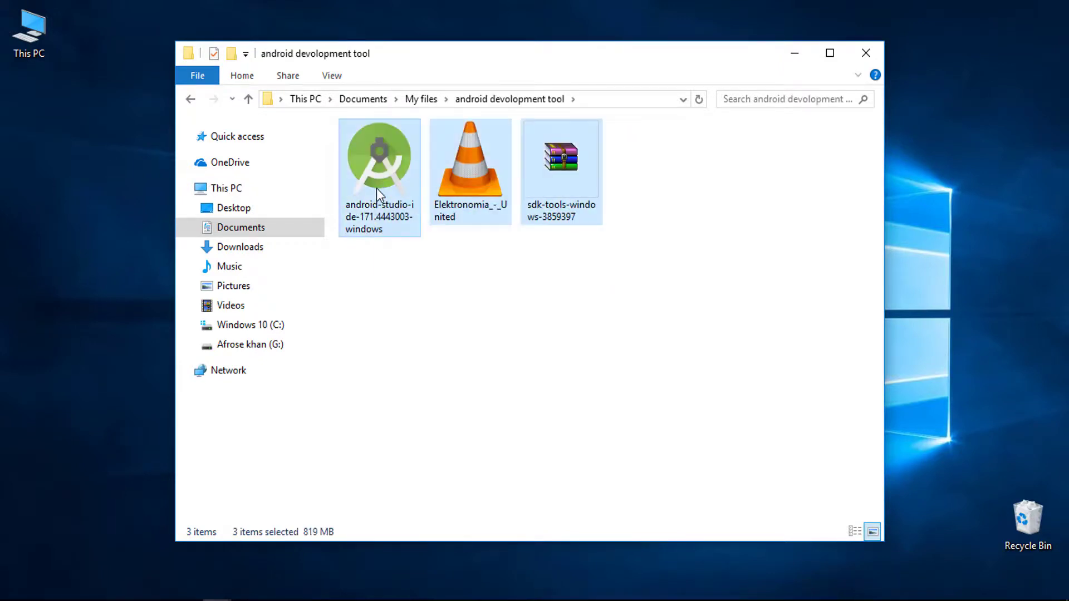
left_click(191, 99)
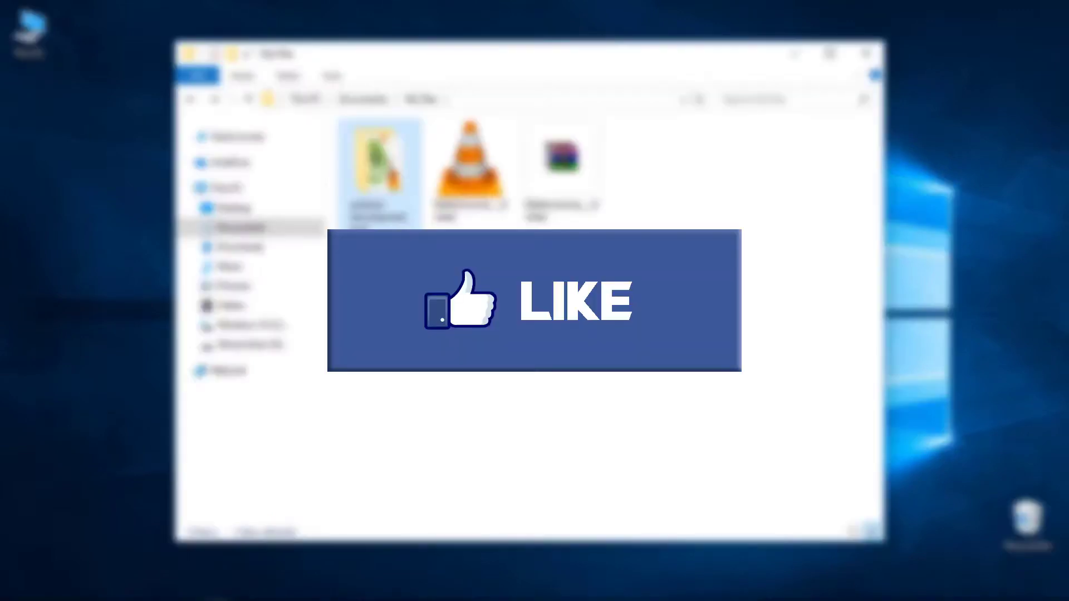